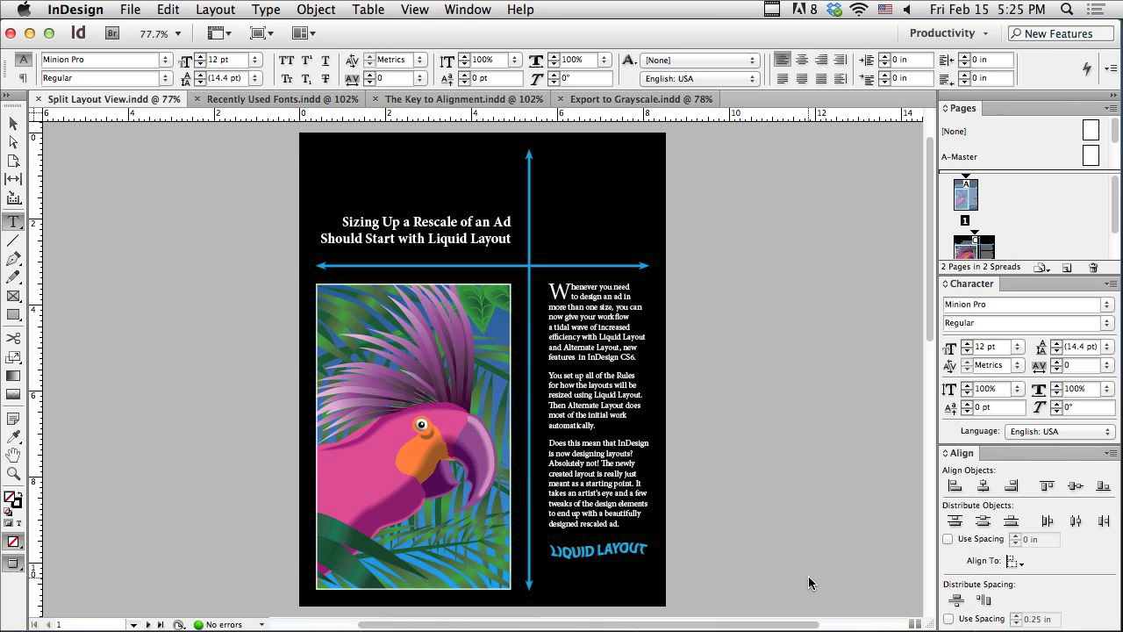
Step: Split the Split Layout View.indd window to compare its two layouts side by side
key("super+Tab")
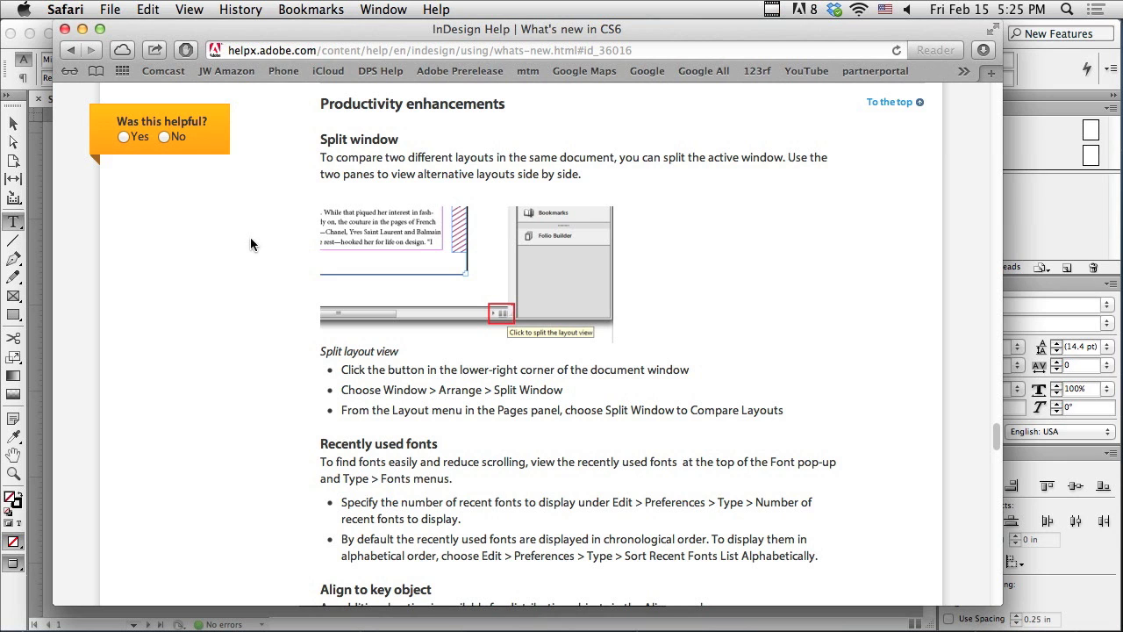
left_click(45, 237)
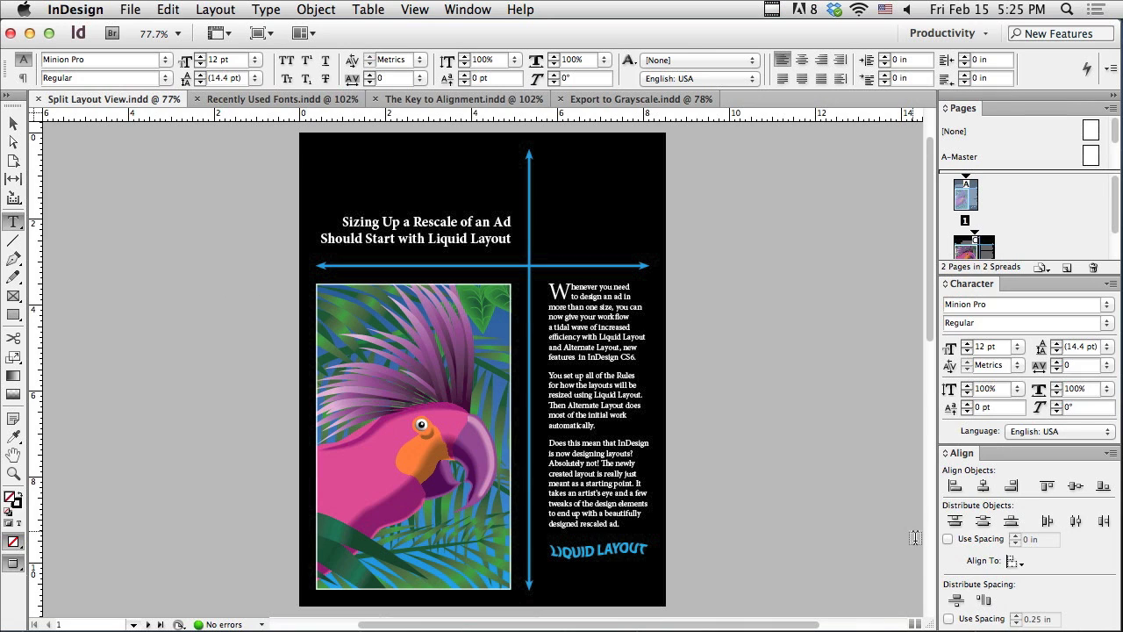
left_click(916, 624)
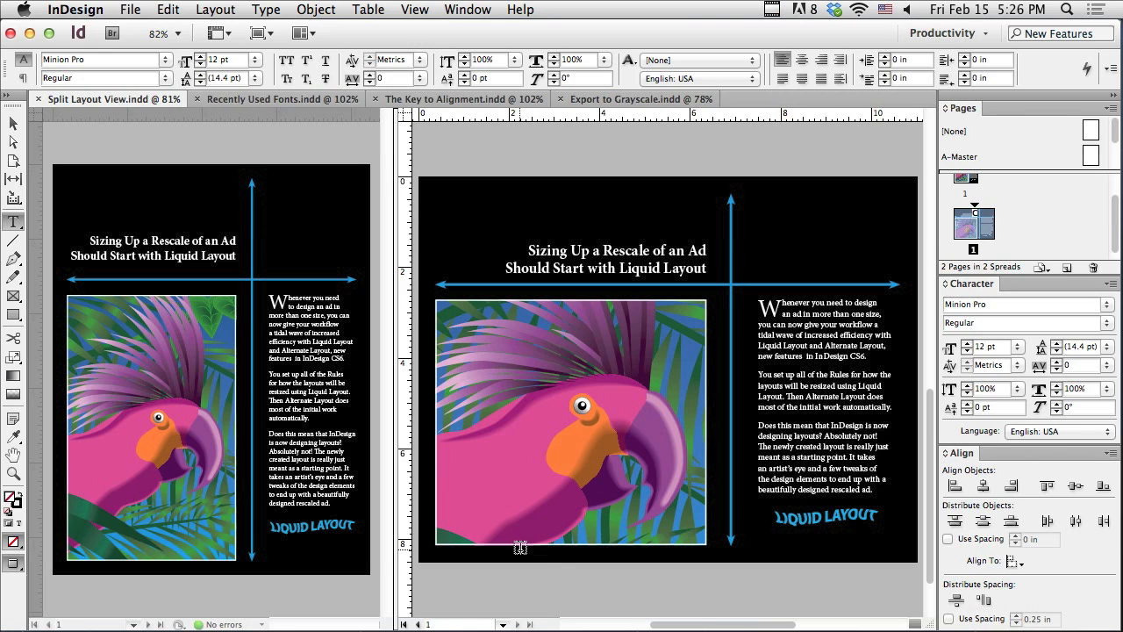
Step: In Recently Used Fonts.indd, set the first "Arial" line to Arial Bold using the recent fonts list
left_click(248, 99)
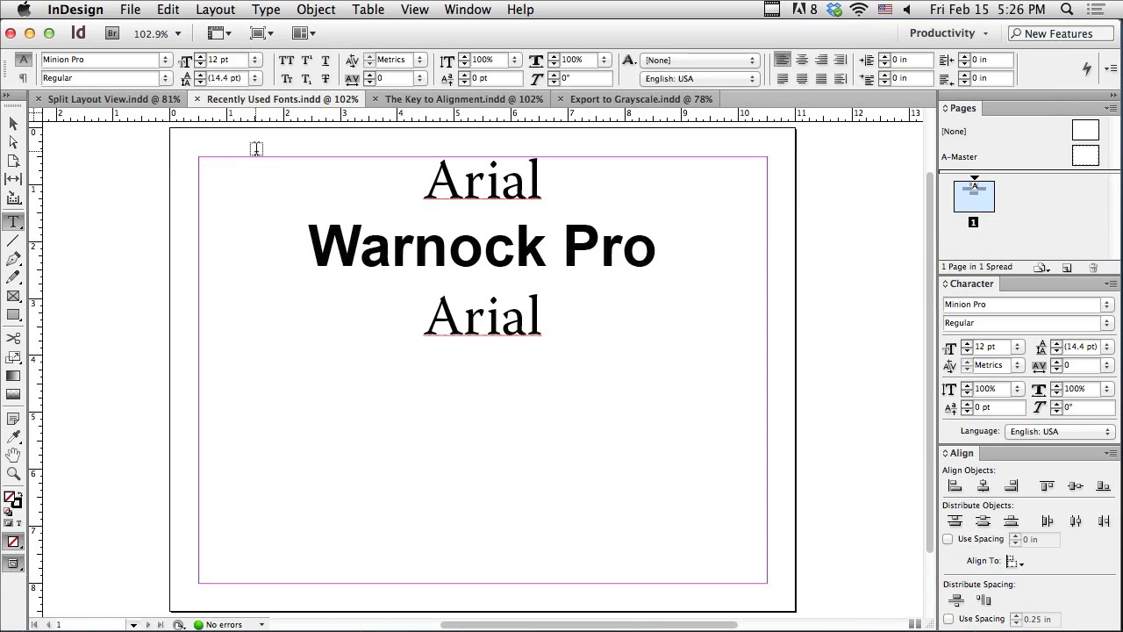
left_click_drag(425, 181, 539, 186)
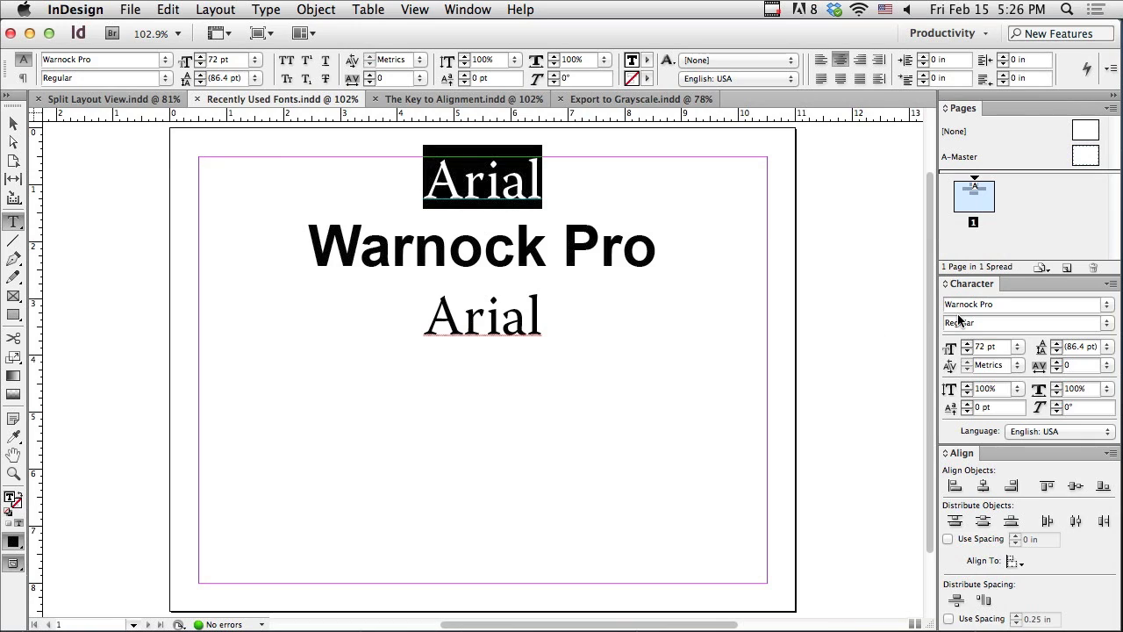
left_click(1107, 305)
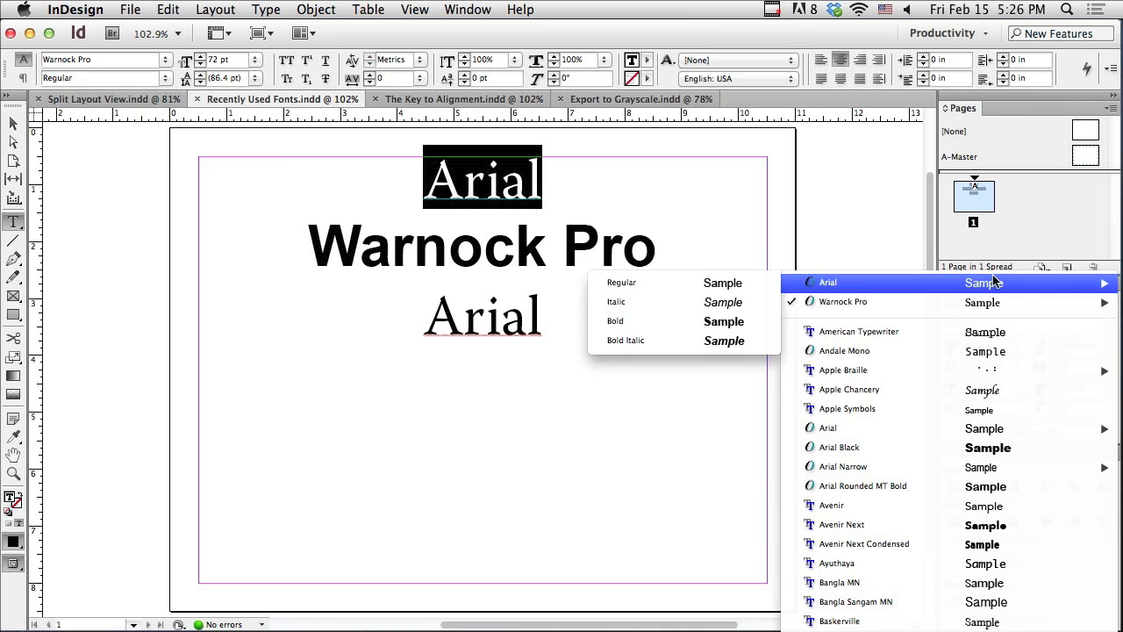
mouse_move(979, 286)
mouse_move(975, 305)
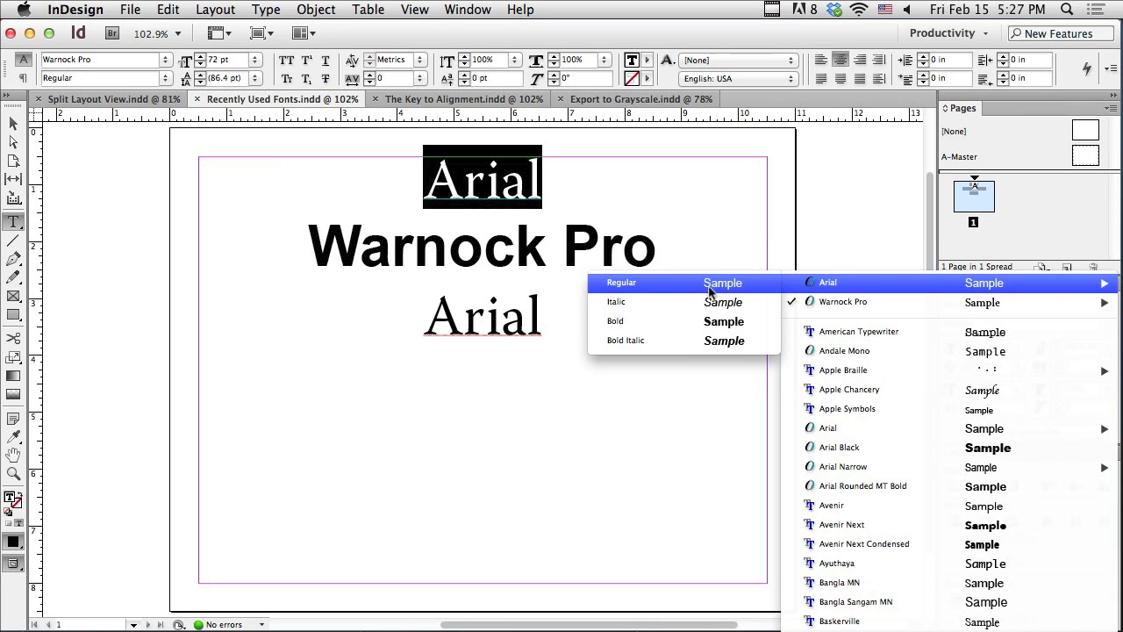
left_click(654, 329)
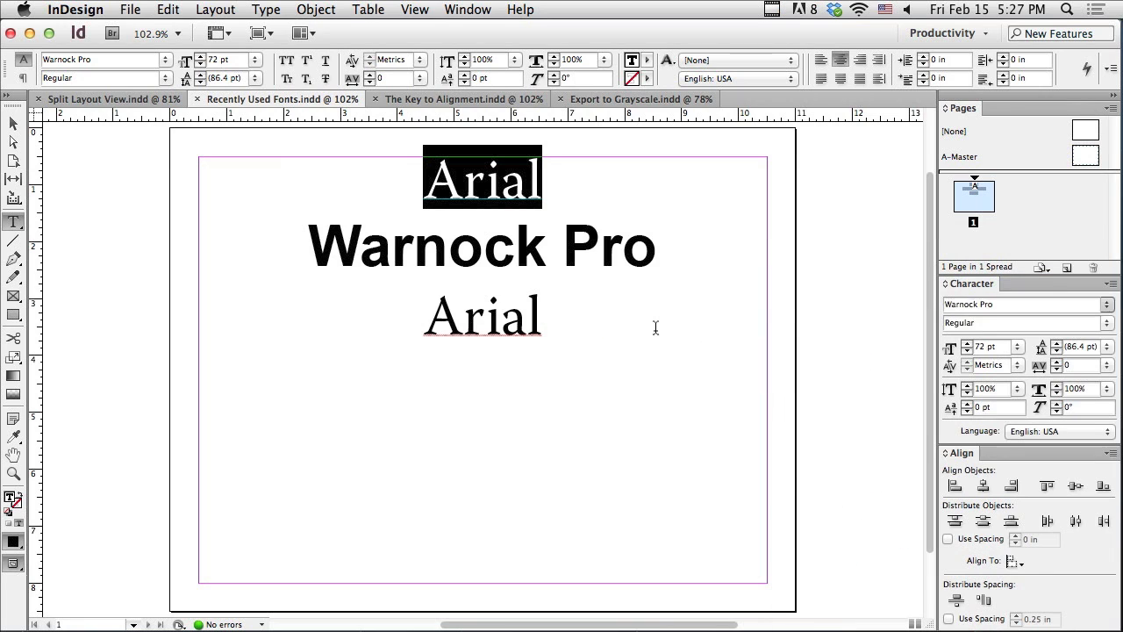
Step: Set the "Warnock Pro" line to Warnock Pro Regular from the recently used fonts
left_click_drag(306, 244, 662, 251)
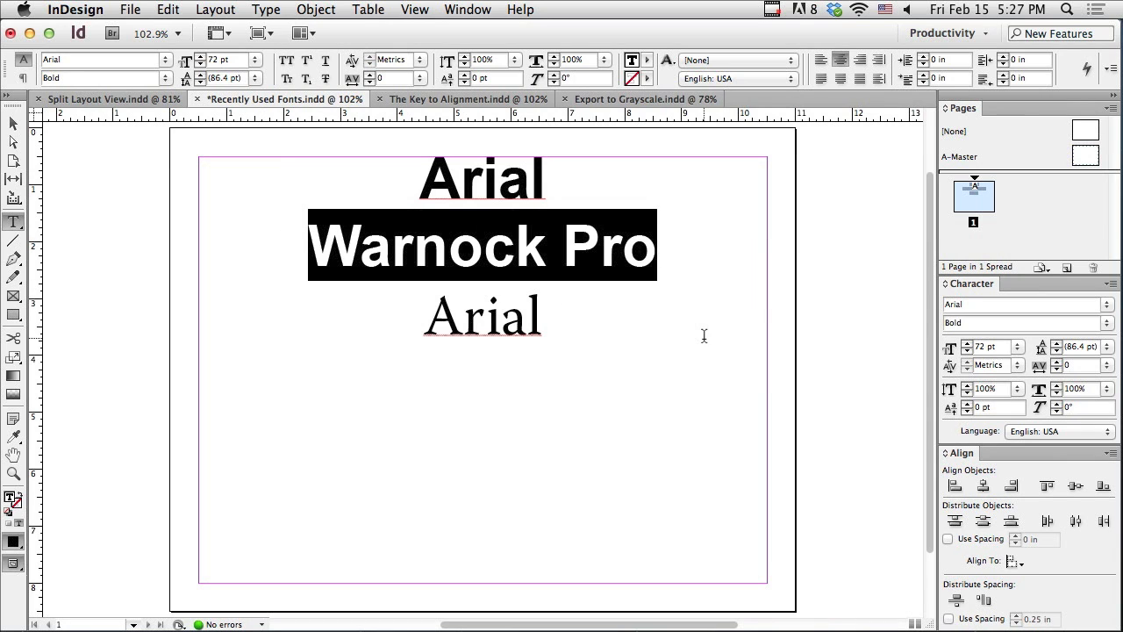
left_click(1107, 306)
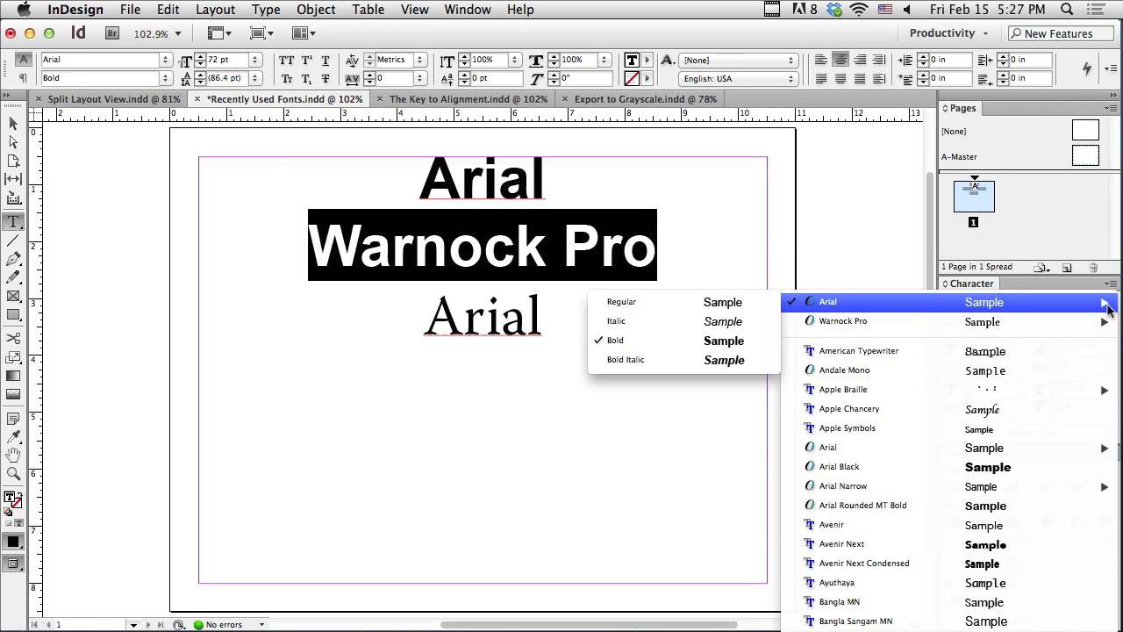
mouse_move(1088, 326)
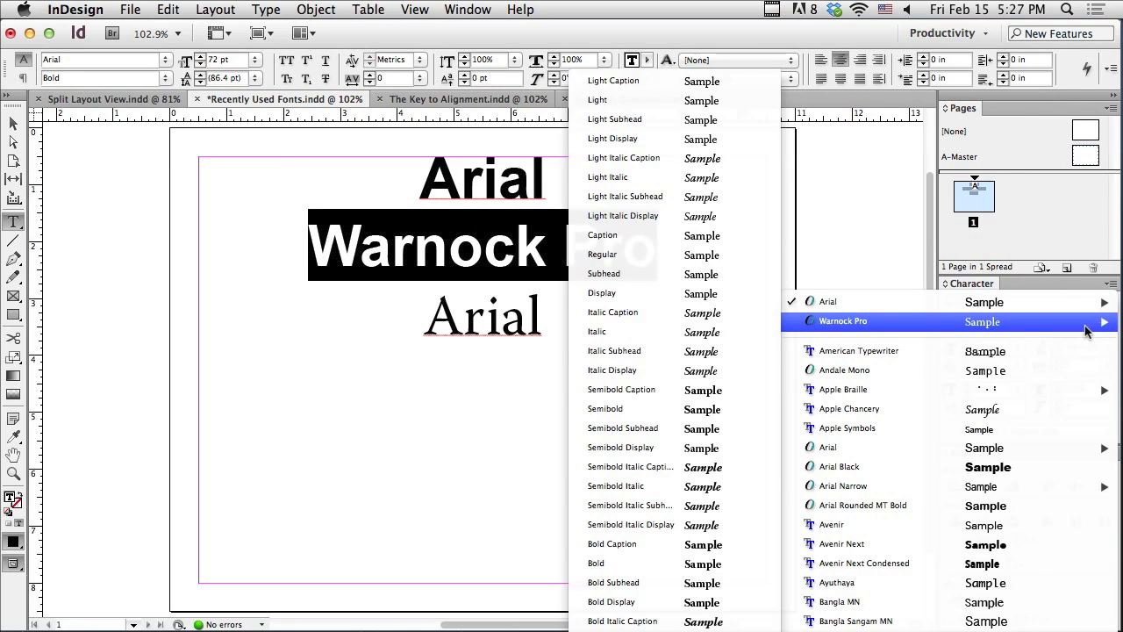
left_click(631, 262)
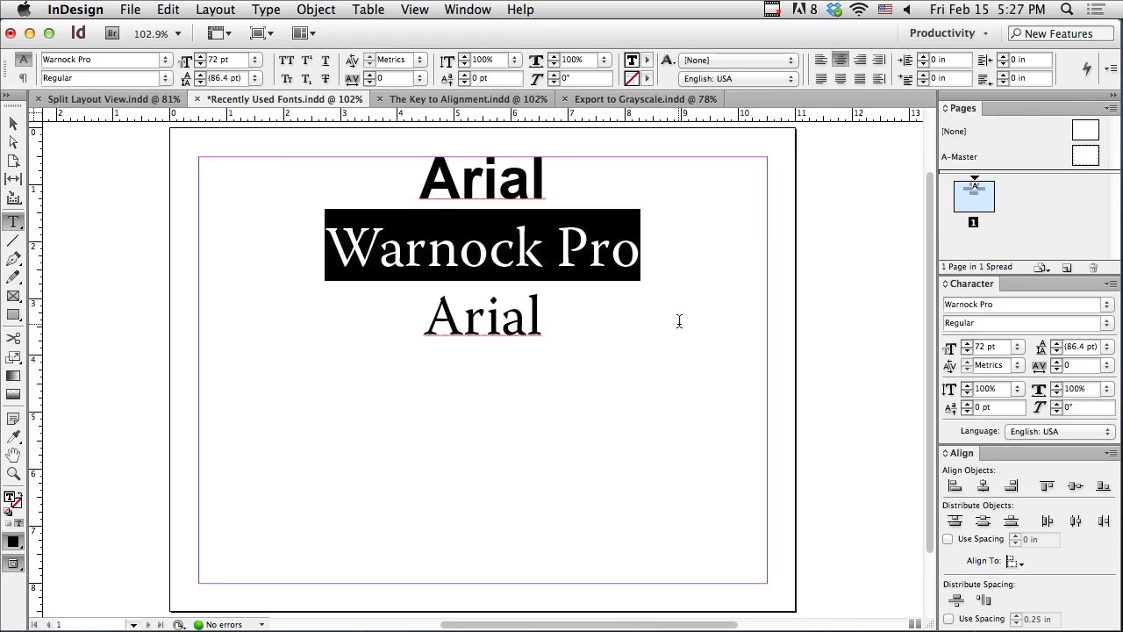
Step: In The Key to Alignment.indd, distribute the six colored frames horizontally with 0.25 in spacing, using the gold frame as the key object
left_click(471, 102)
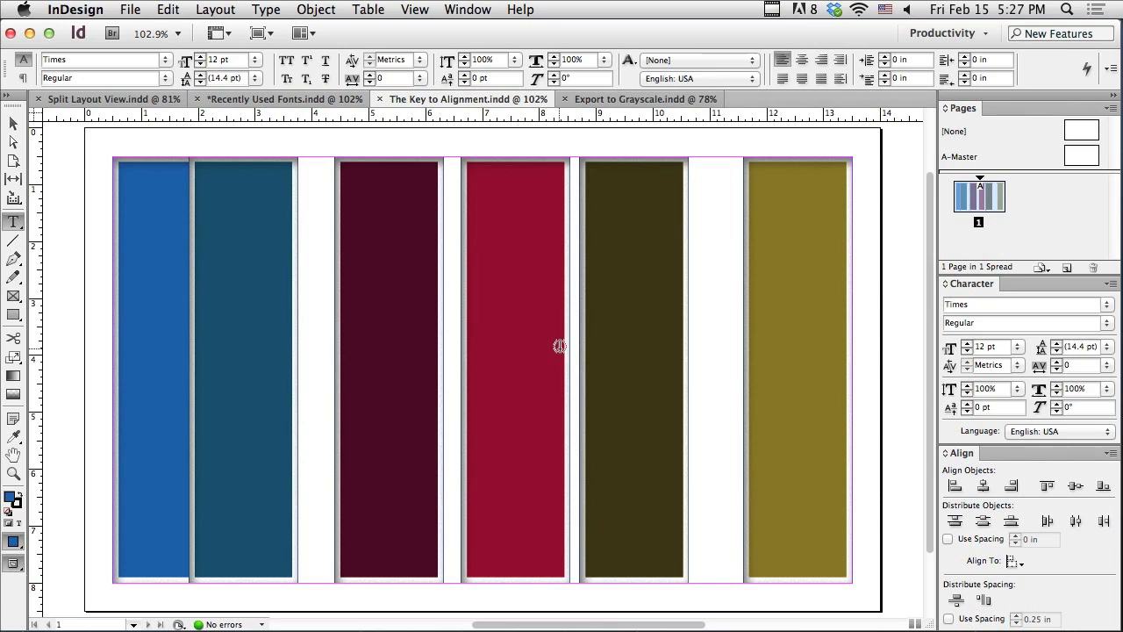
left_click(14, 123)
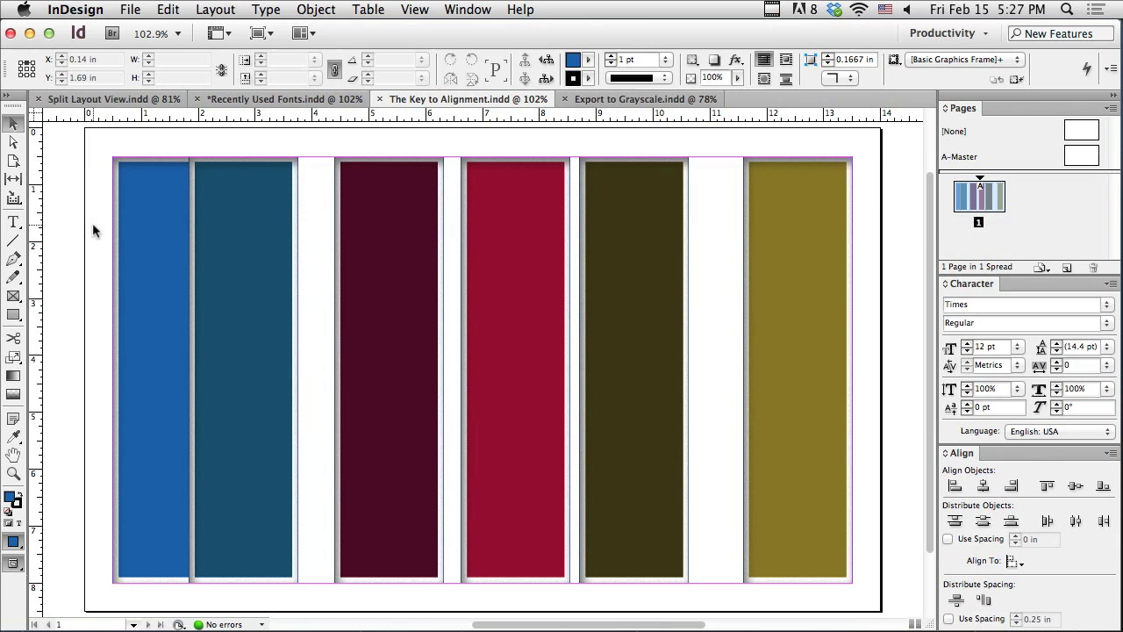
left_click_drag(75, 137, 871, 355)
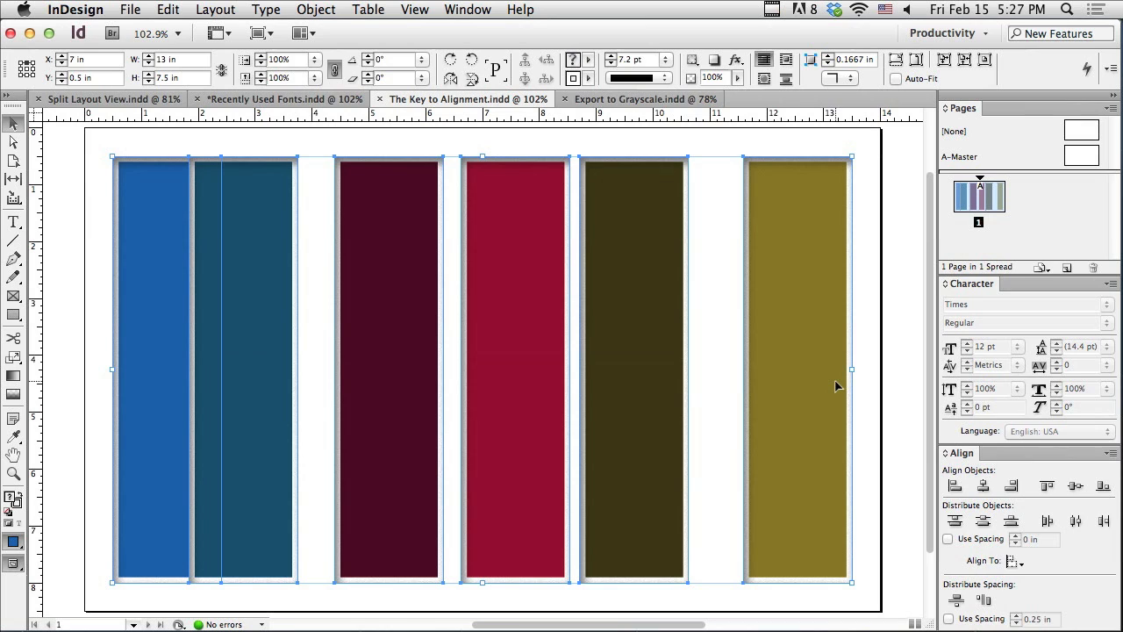
left_click(1013, 562)
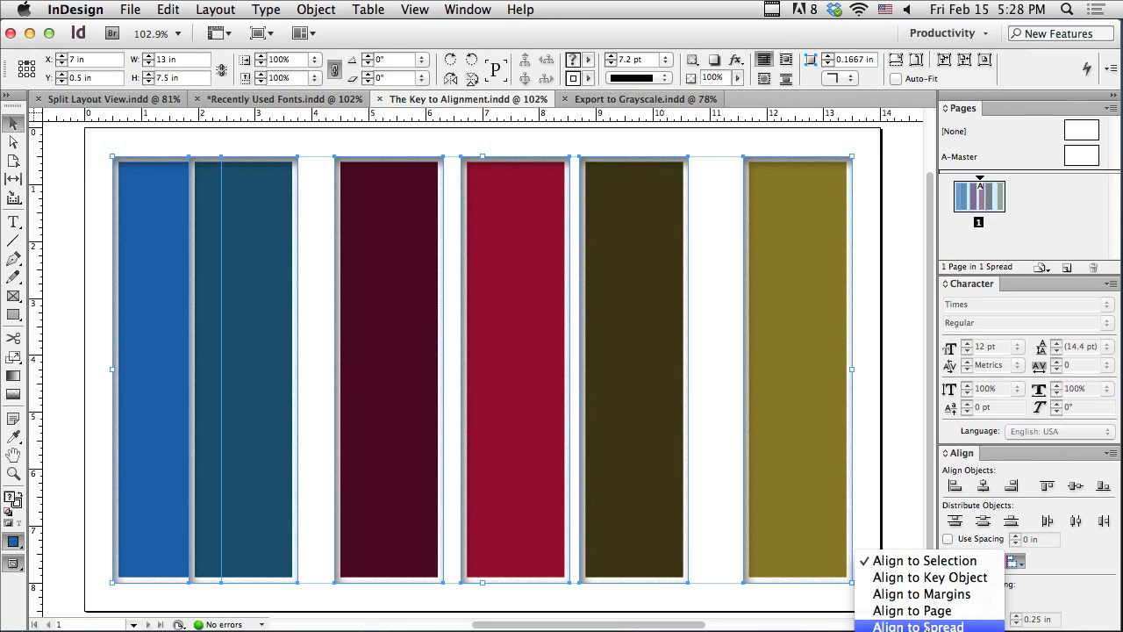
left_click(919, 578)
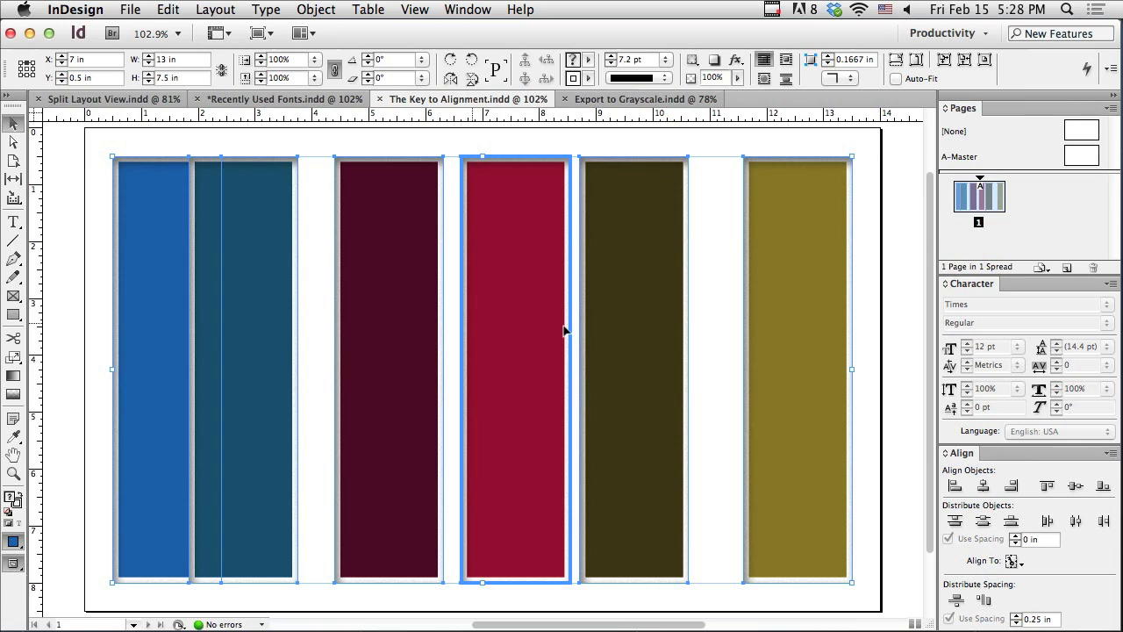
left_click(819, 322)
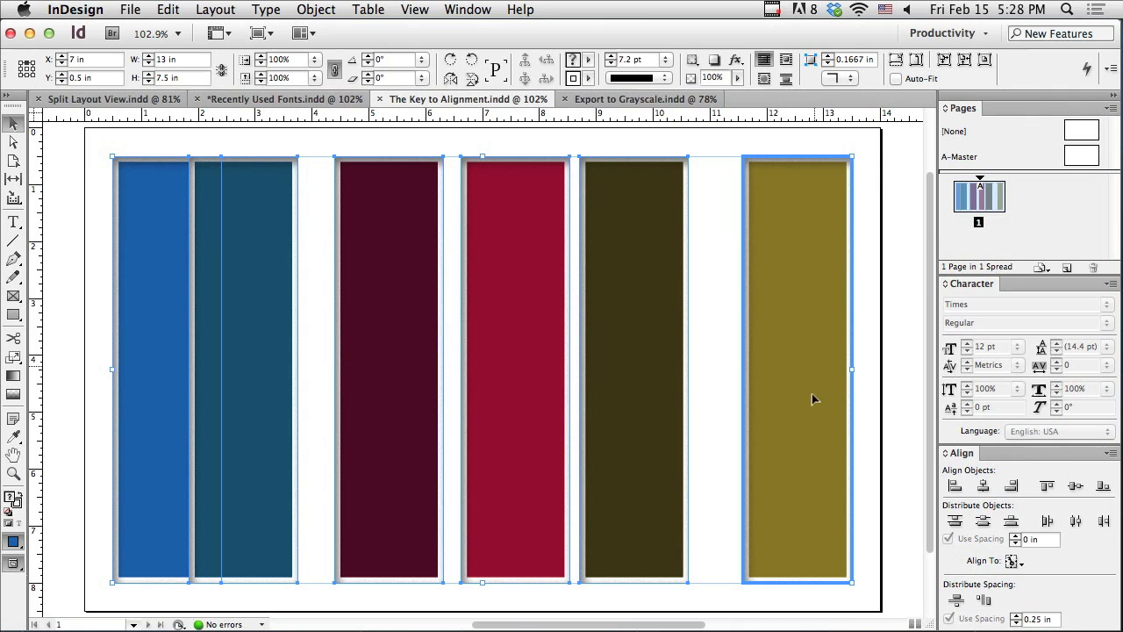
left_click(985, 600)
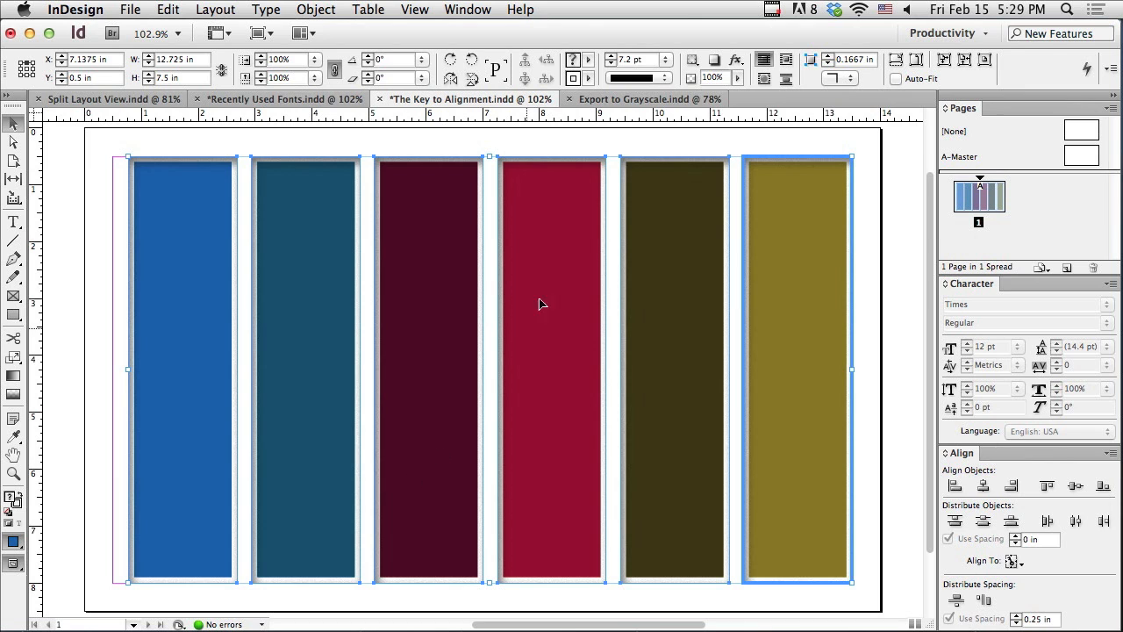
Step: Begin exporting Export to Grayscale.indd in Adobe PDF (Print) format as Export to Grayscale.pdf in the Productivity folder
left_click(605, 100)
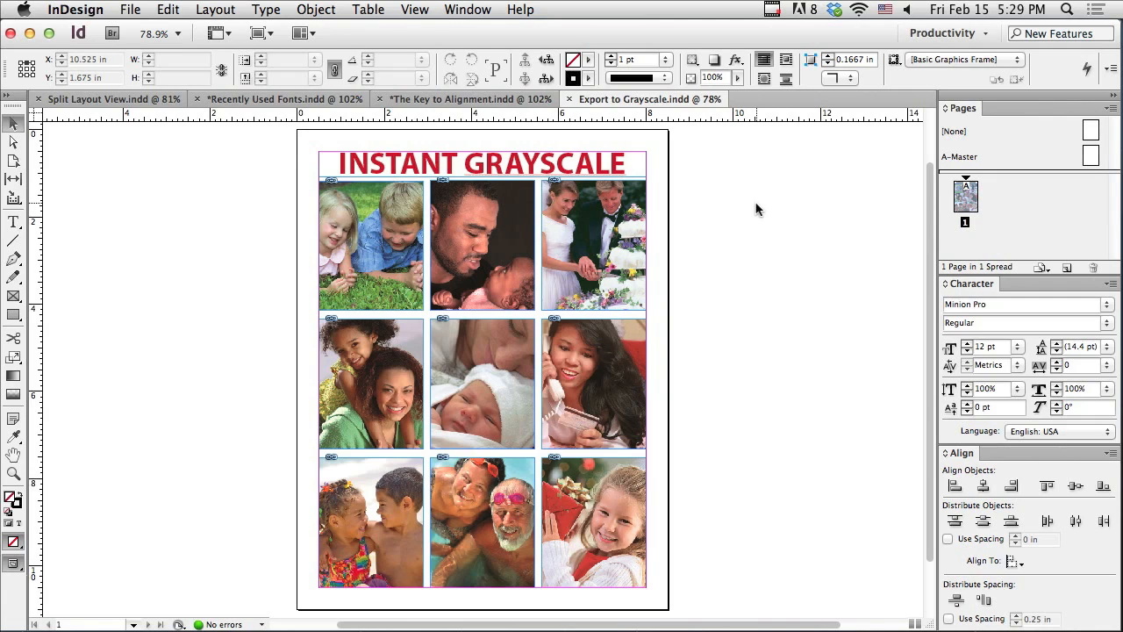
left_click(123, 9)
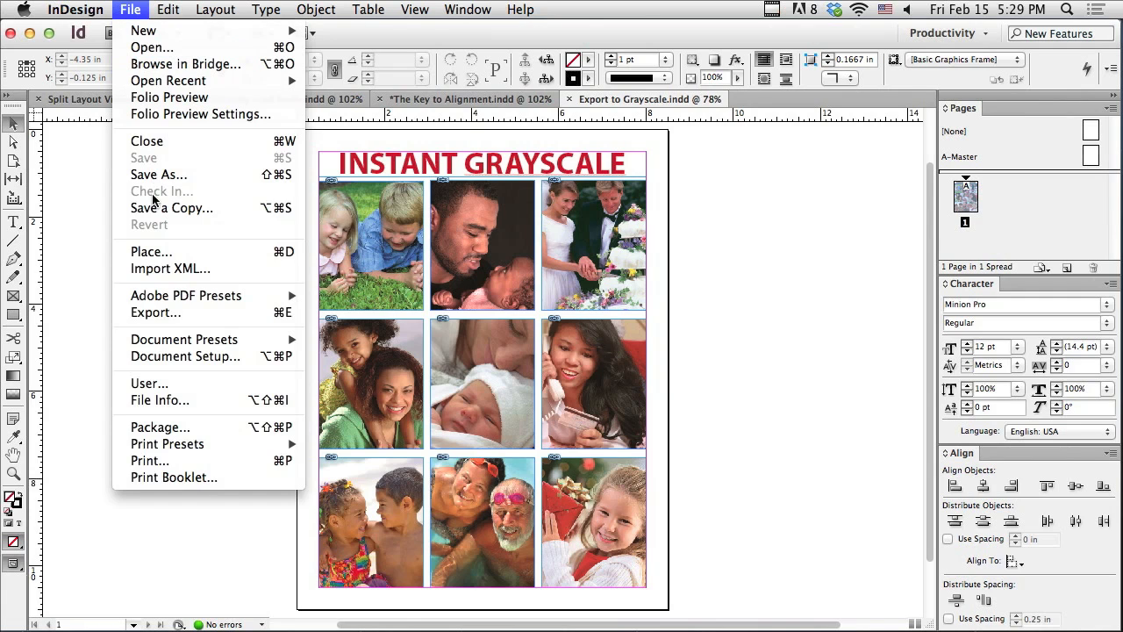
left_click(163, 314)
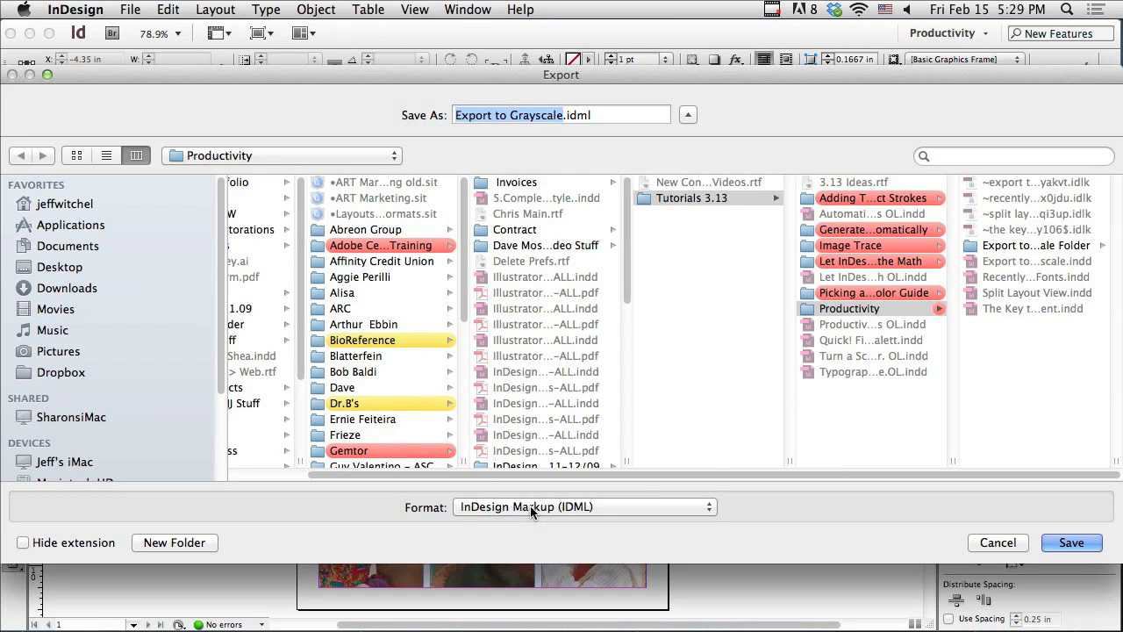
left_click(531, 507)
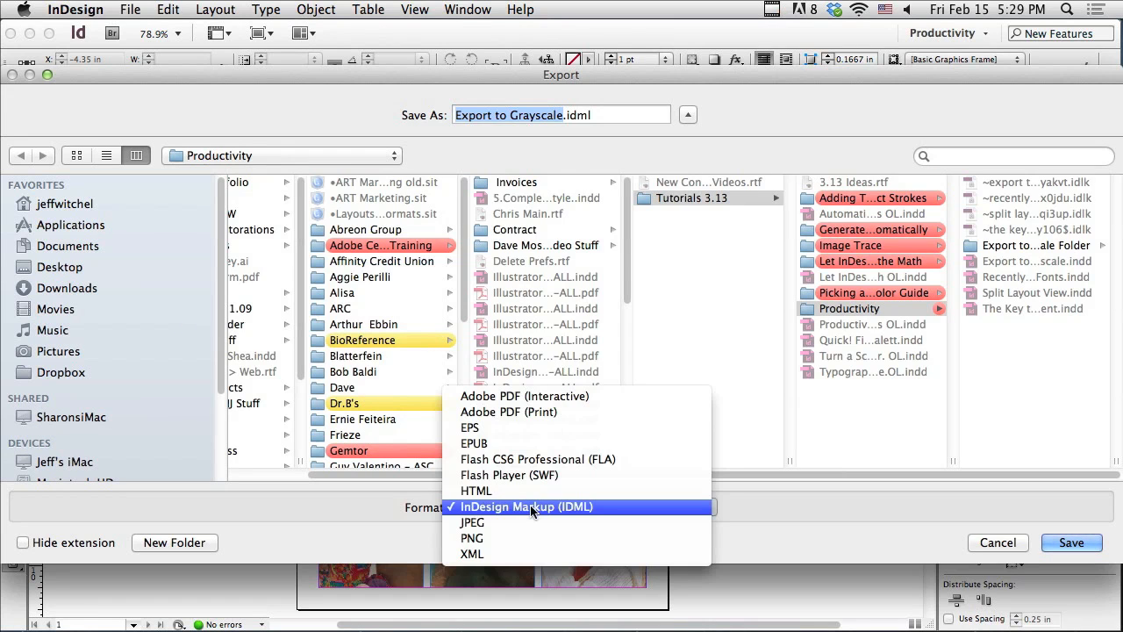
left_click(541, 412)
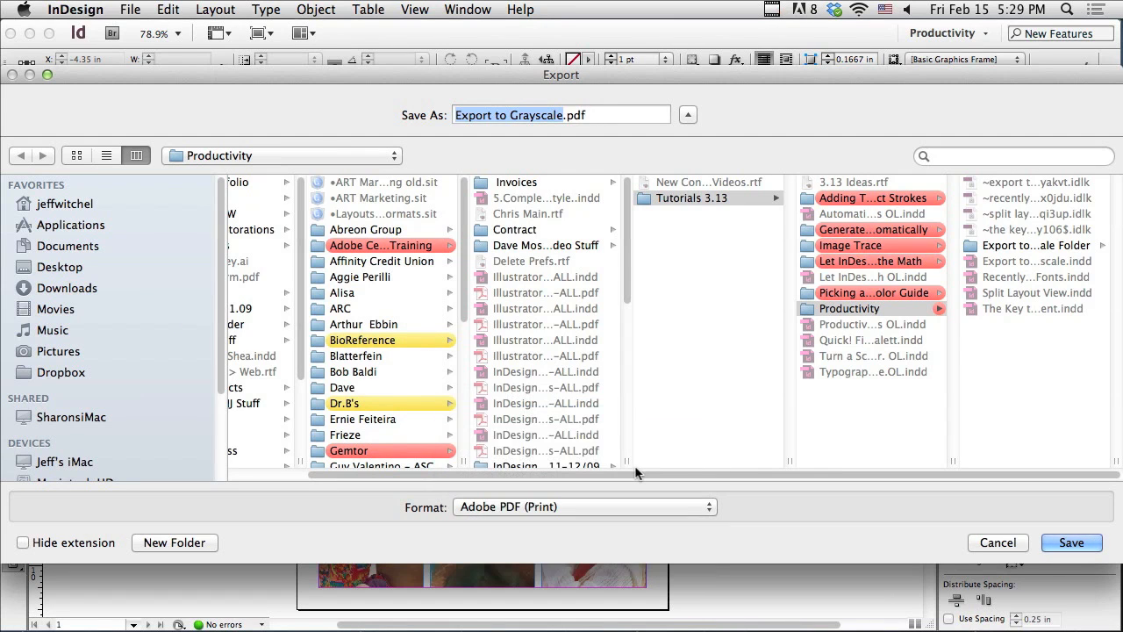
left_click(1072, 542)
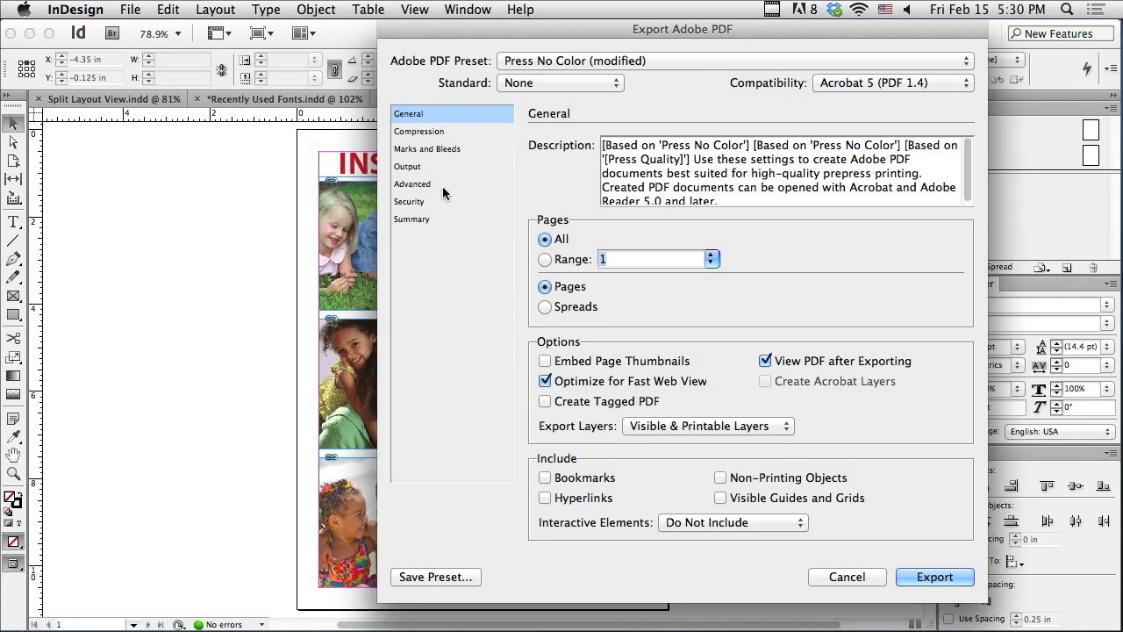
Step: Set the PDF color output to Convert to Destination with Dot Gain 20%, and export the file
left_click(420, 168)
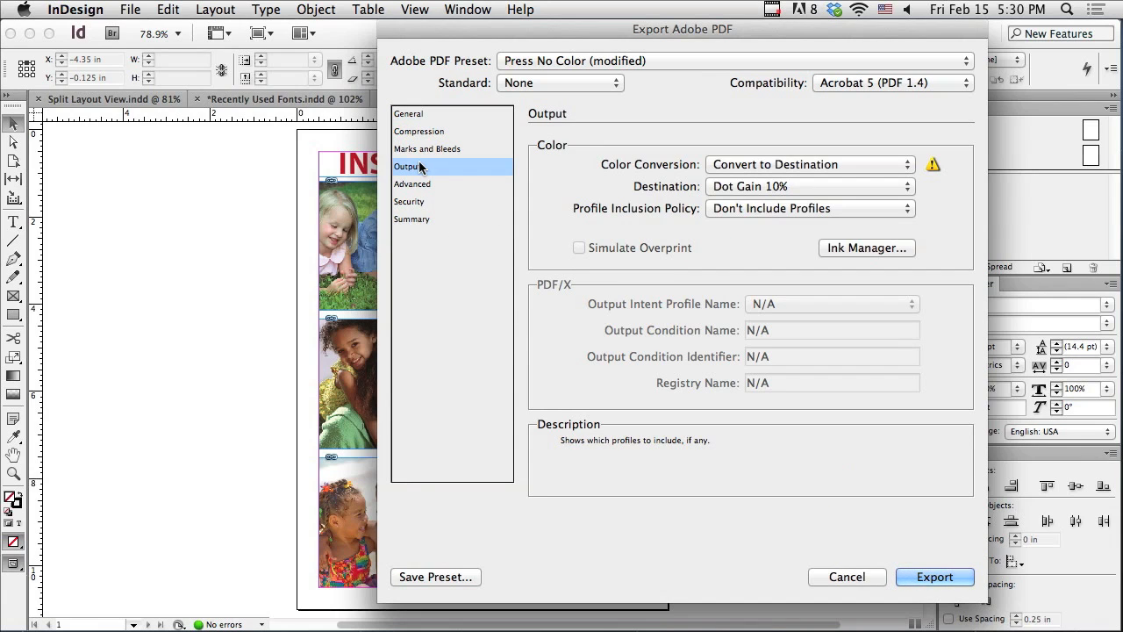
left_click(721, 172)
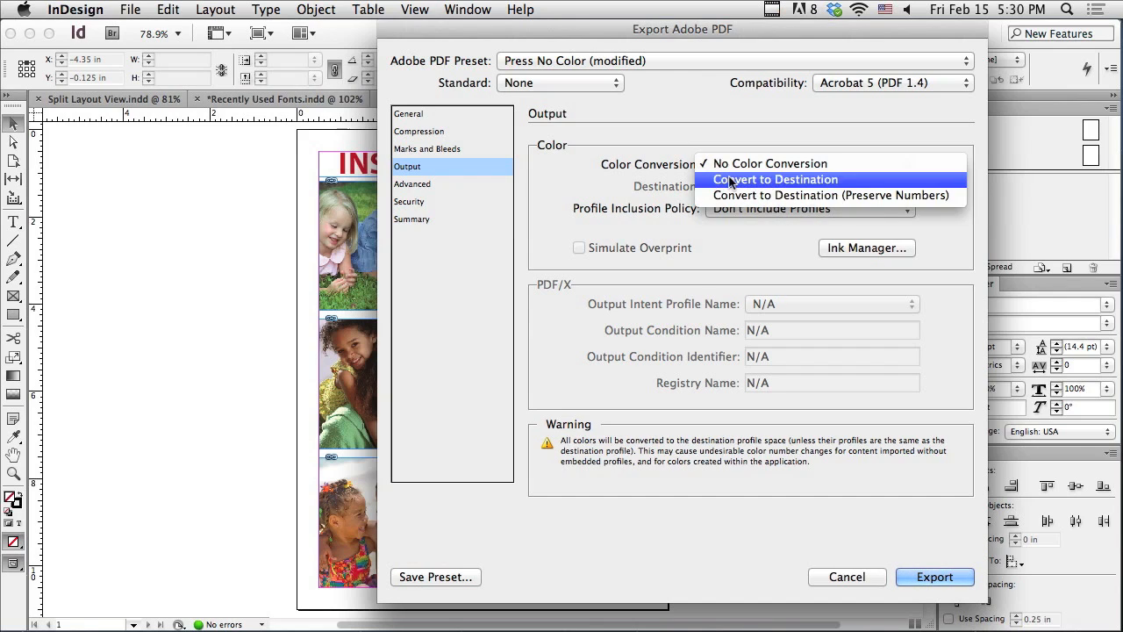
left_click(729, 180)
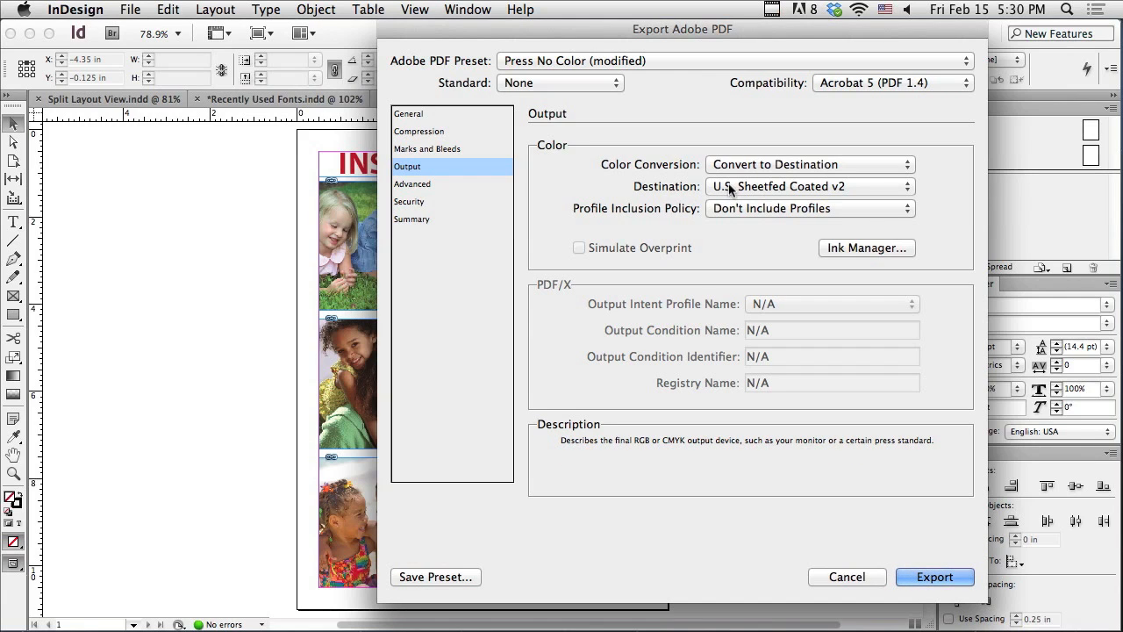
left_click(729, 188)
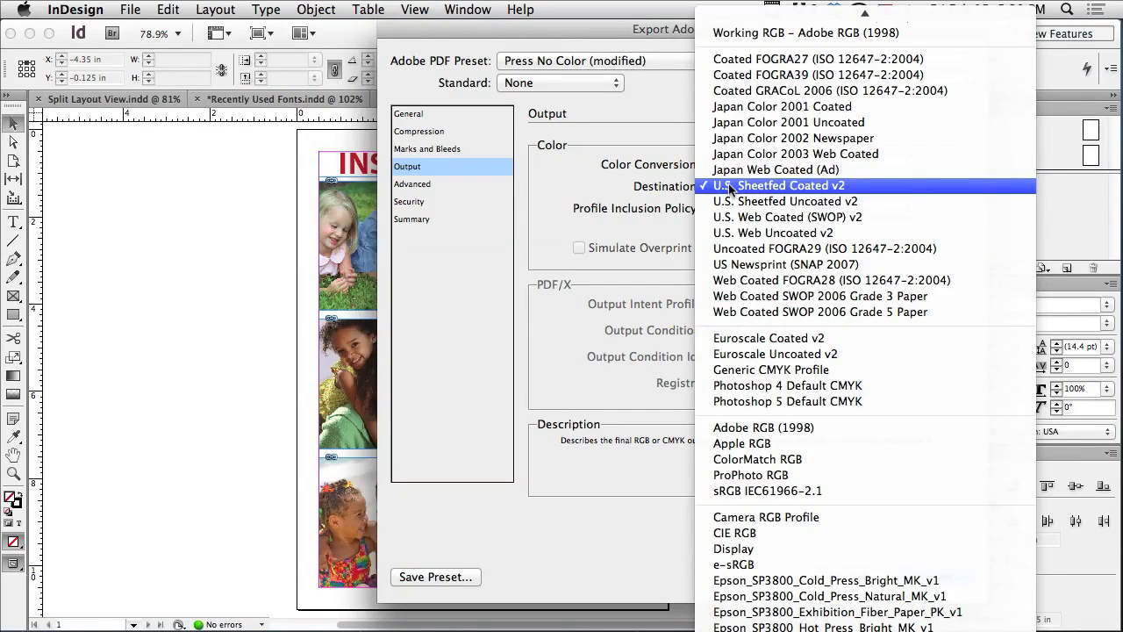
mouse_move(737, 630)
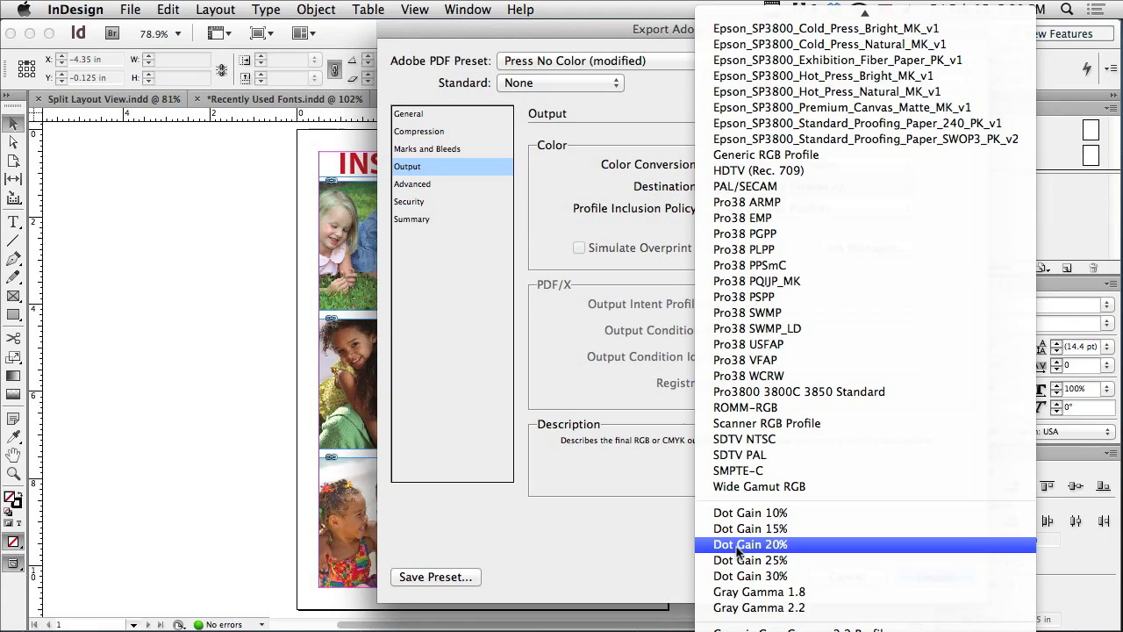
left_click(739, 544)
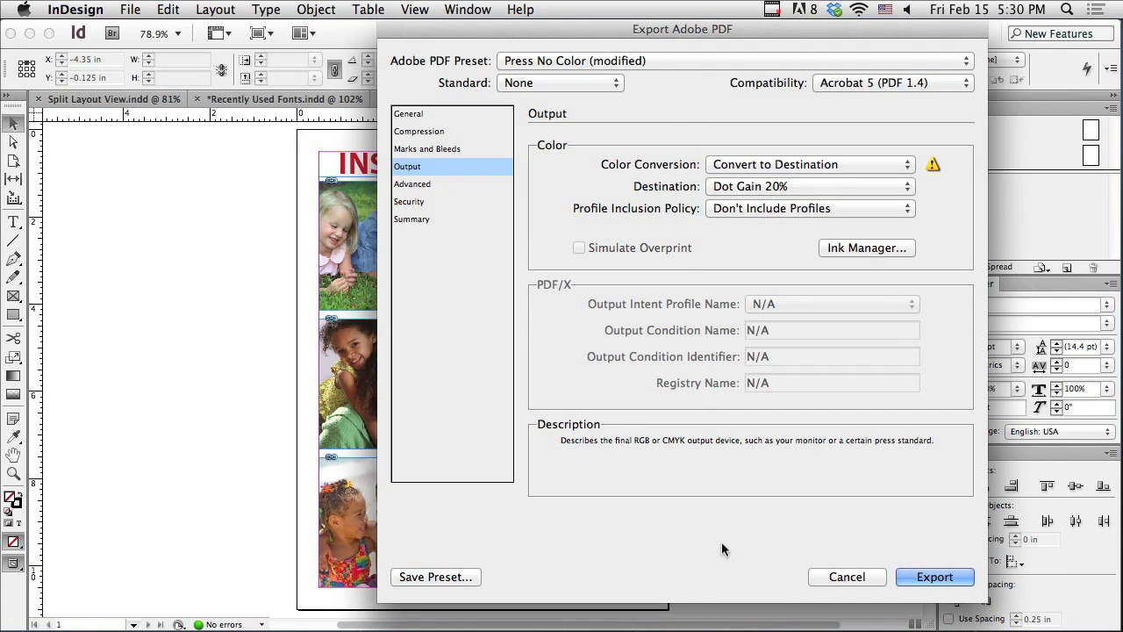
left_click(409, 113)
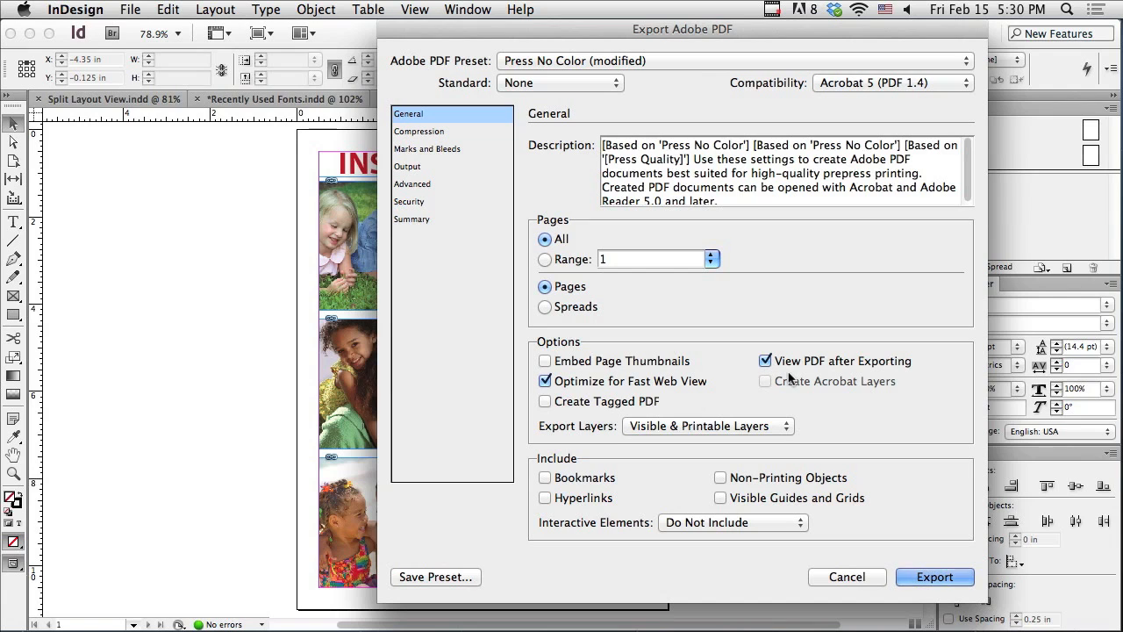
left_click(908, 575)
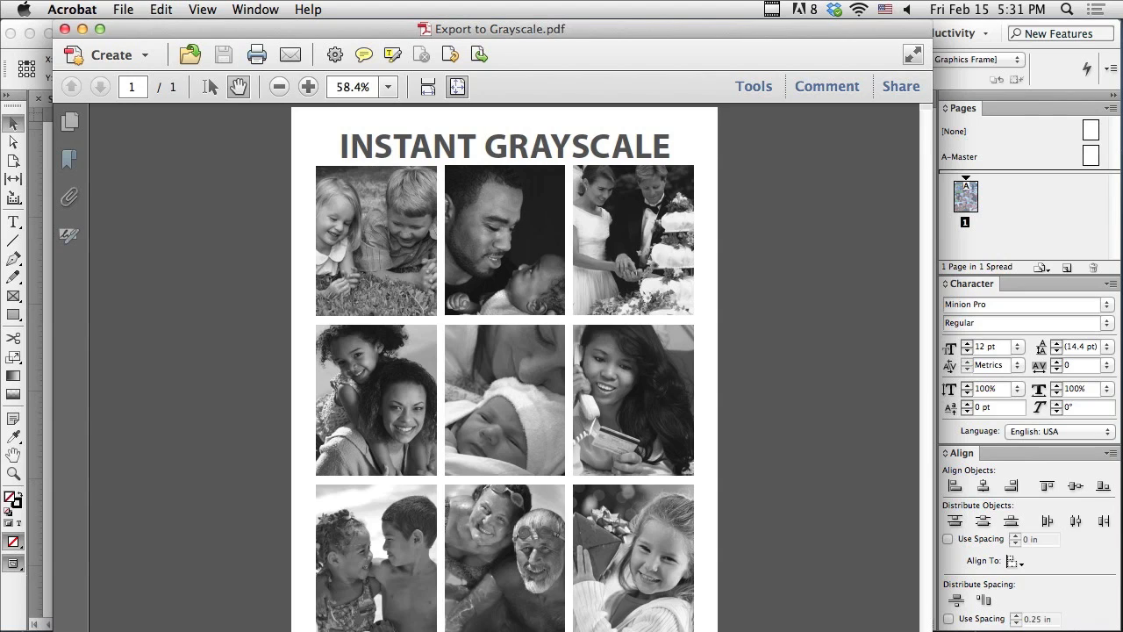
Step: Resize the exported PDF's window to view the whole page, and close the PDF
left_click_drag(921, 612, 850, 580)
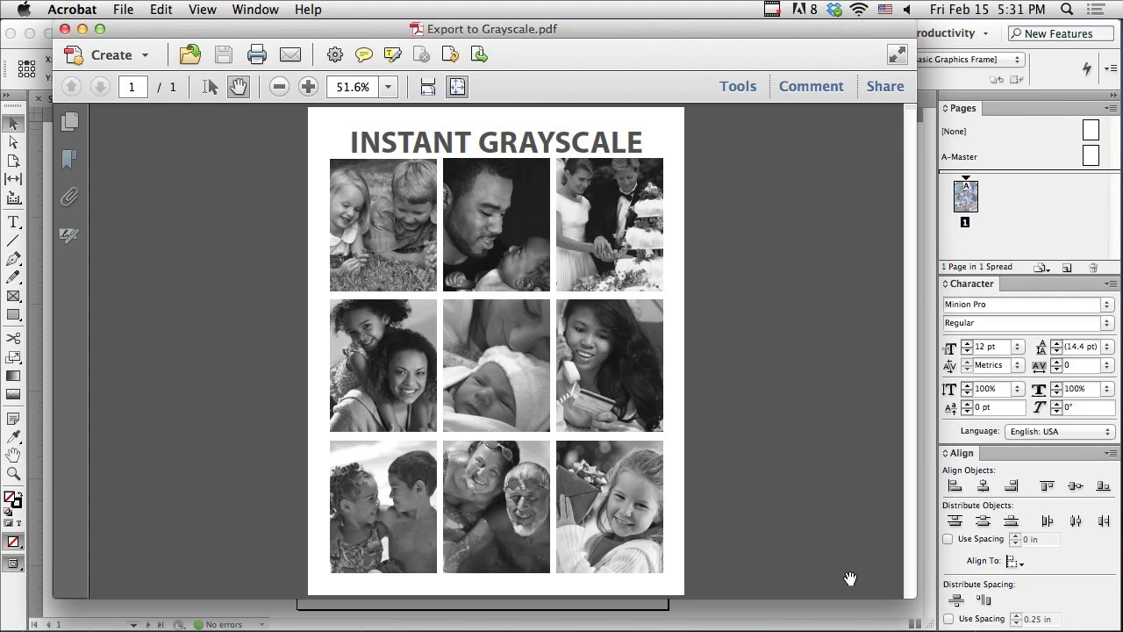
left_click(64, 30)
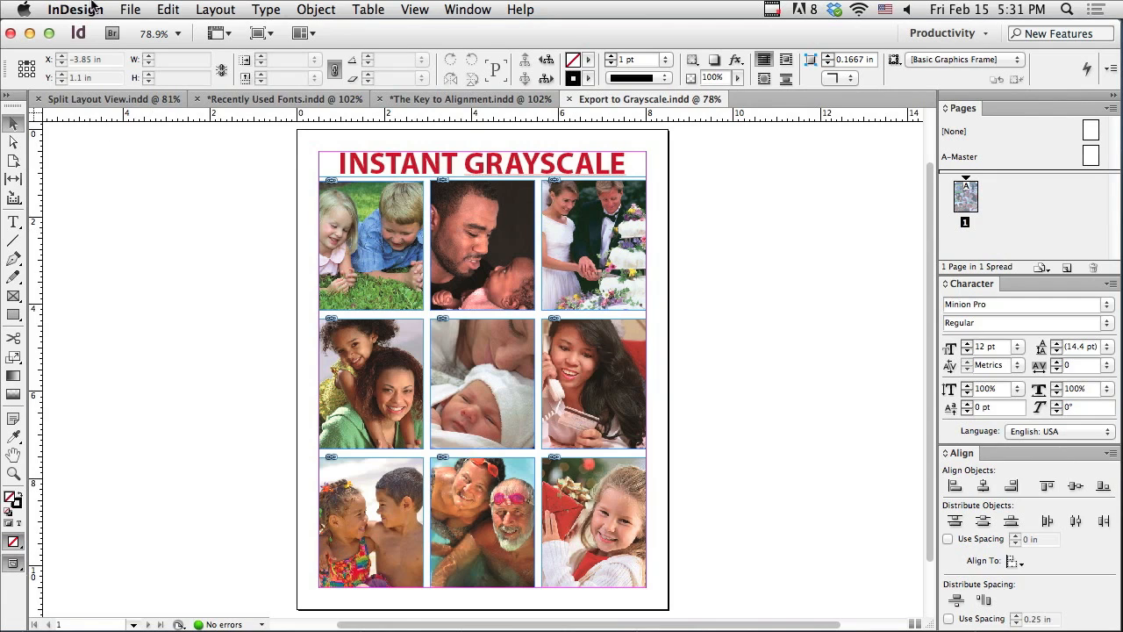
Step: Export the Export to Grayscale document in InDesign Markup (IDML) format as Export to Grayscale.idml
left_click(124, 9)
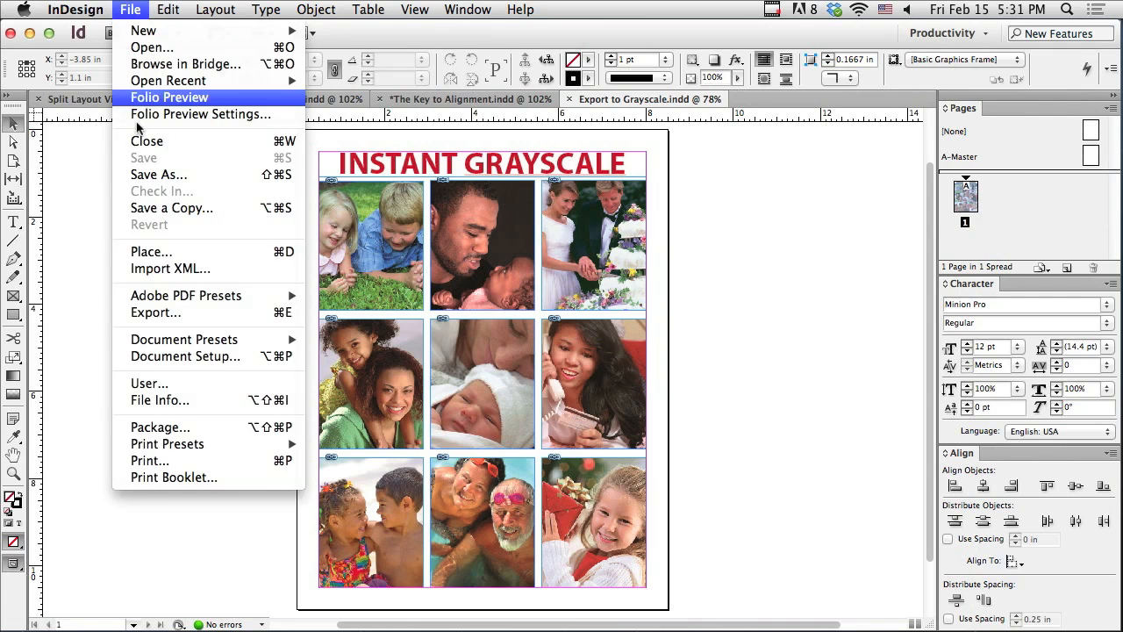
left_click(150, 313)
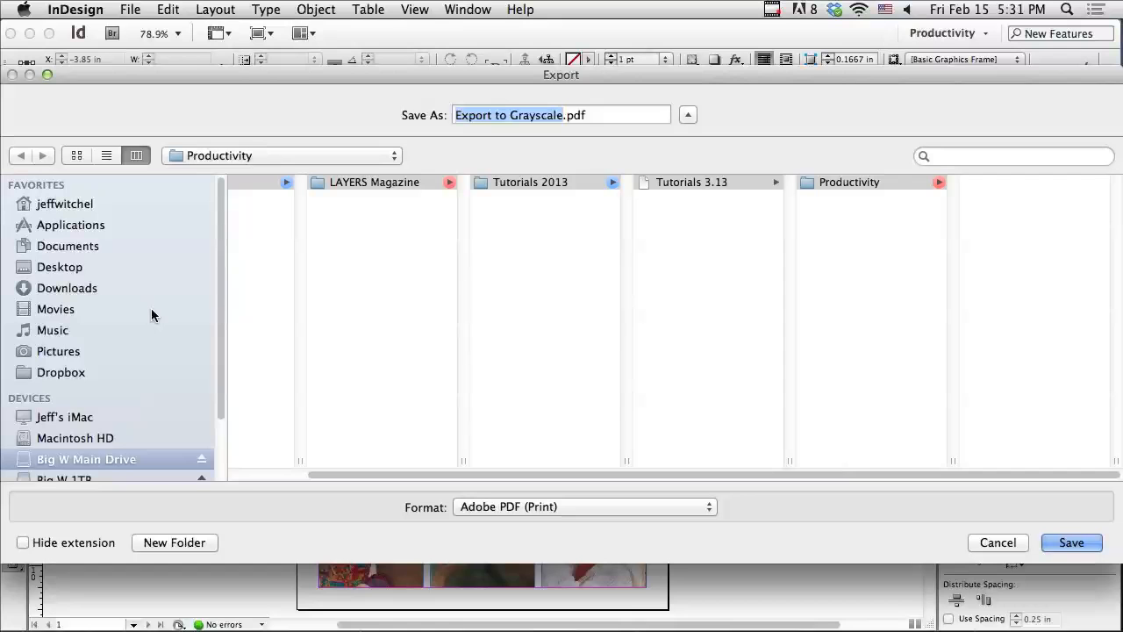
left_click(489, 507)
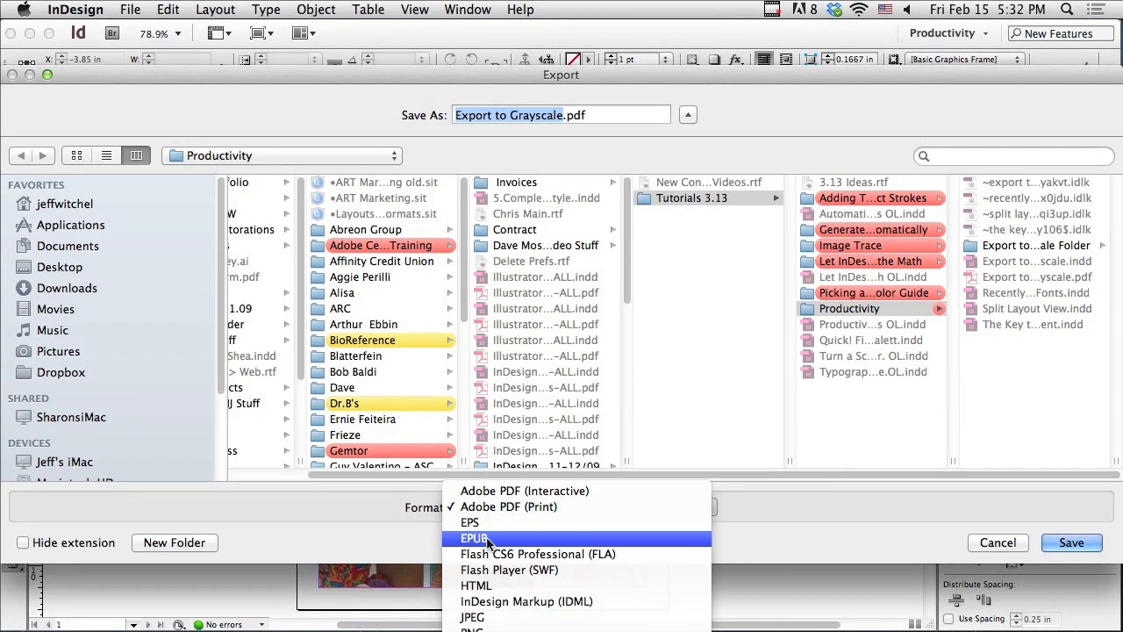
left_click(477, 603)
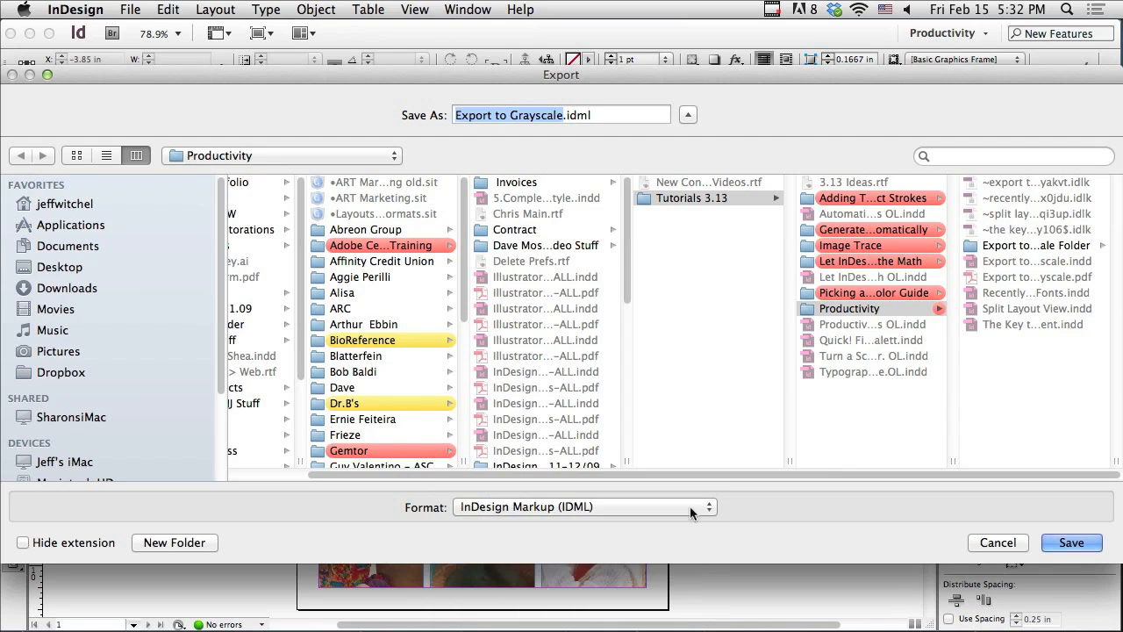
left_click(1065, 541)
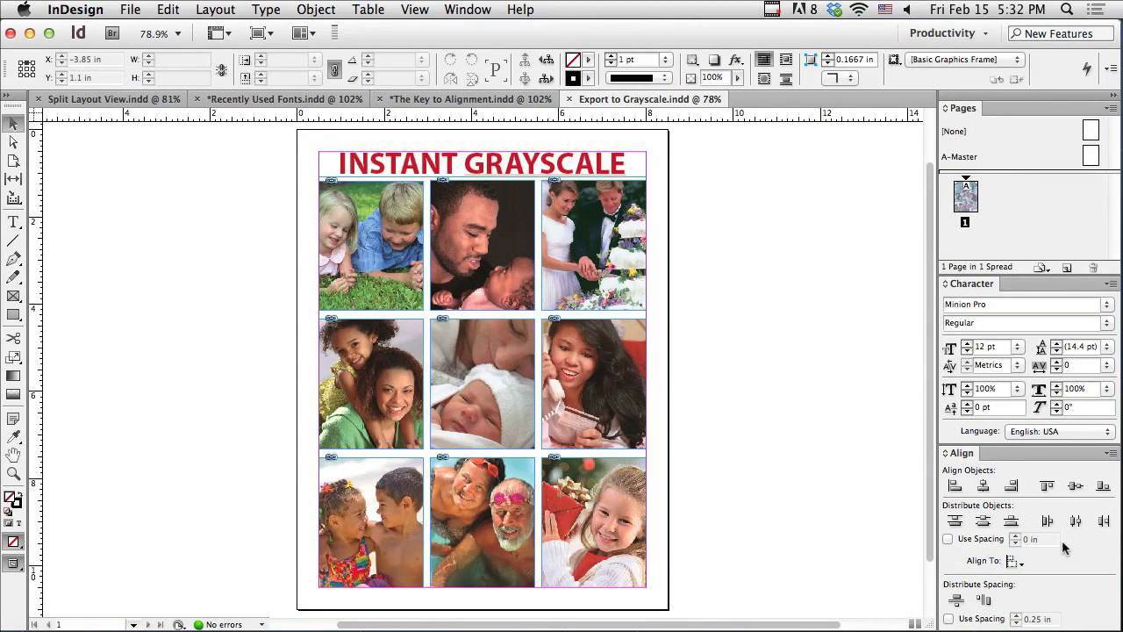